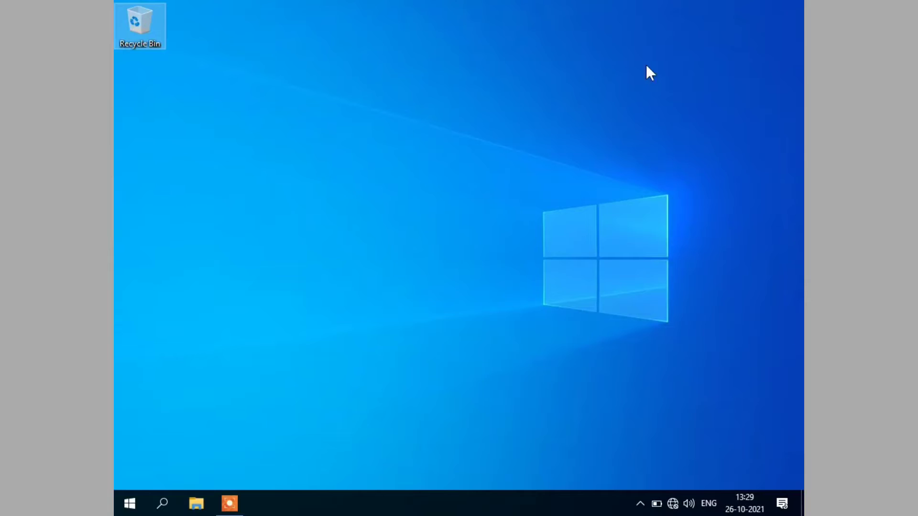
# Step: Clear all Windows notifications and close the notification panel
pyautogui.click(782, 504)
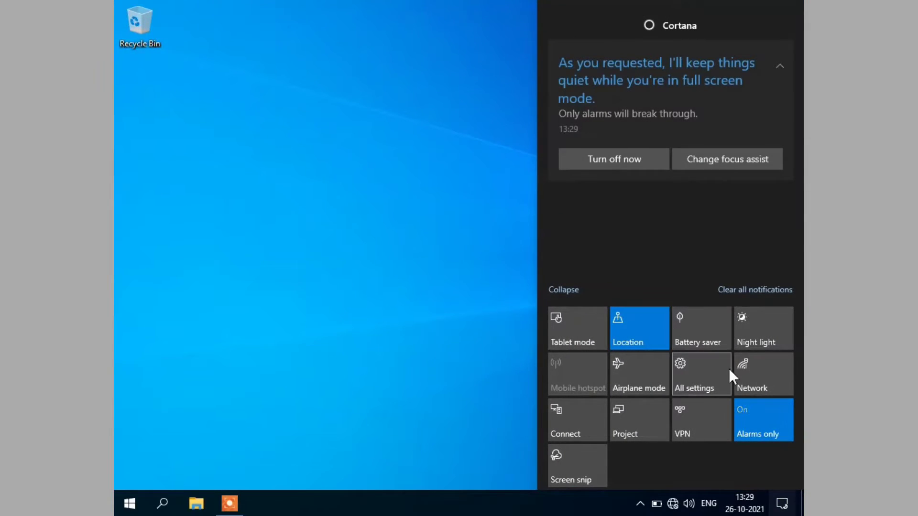
pyautogui.click(755, 290)
pyautogui.click(238, 216)
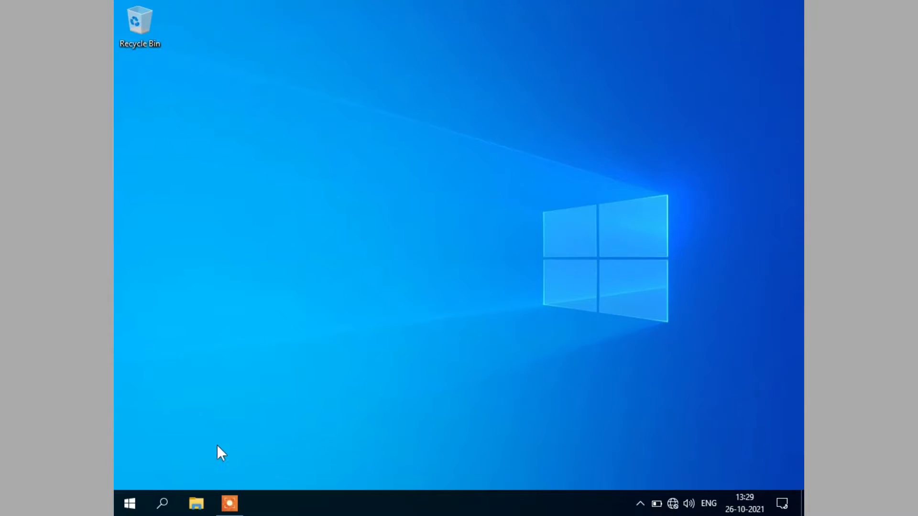
# Step: Browse drive D: through My Files, Software and Driver_Talent_Pro_7 to the inner Driver.Talent.Pro.8.0.0.2 folder and select Setup
pyautogui.click(196, 502)
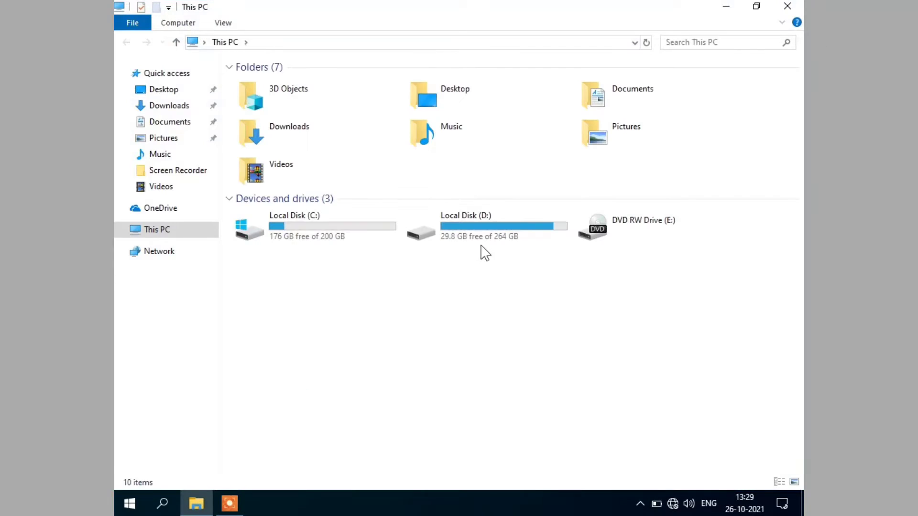
pyautogui.doubleClick(480, 240)
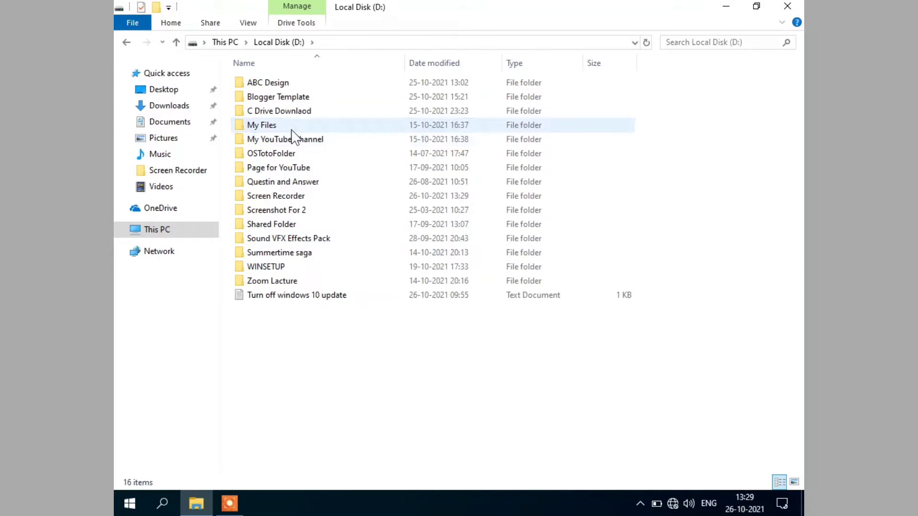
pyautogui.doubleClick(291, 127)
pyautogui.doubleClick(285, 282)
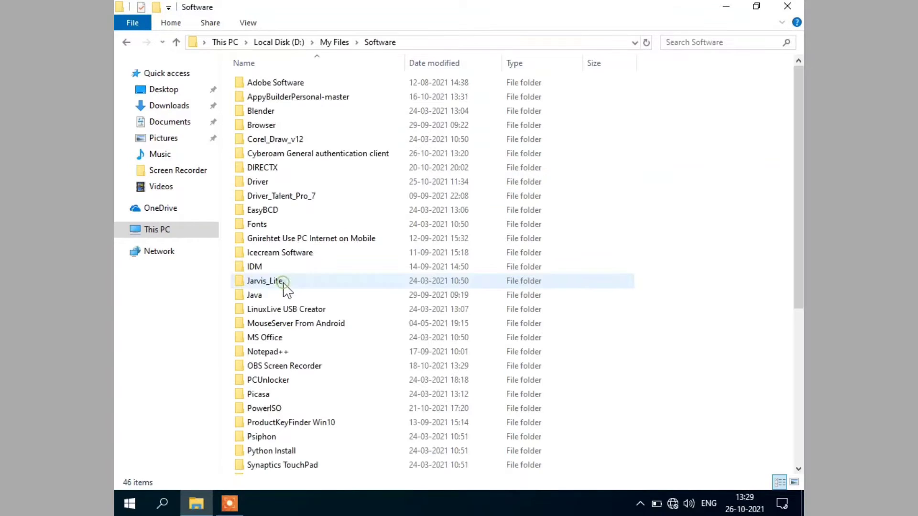
pyautogui.doubleClick(278, 197)
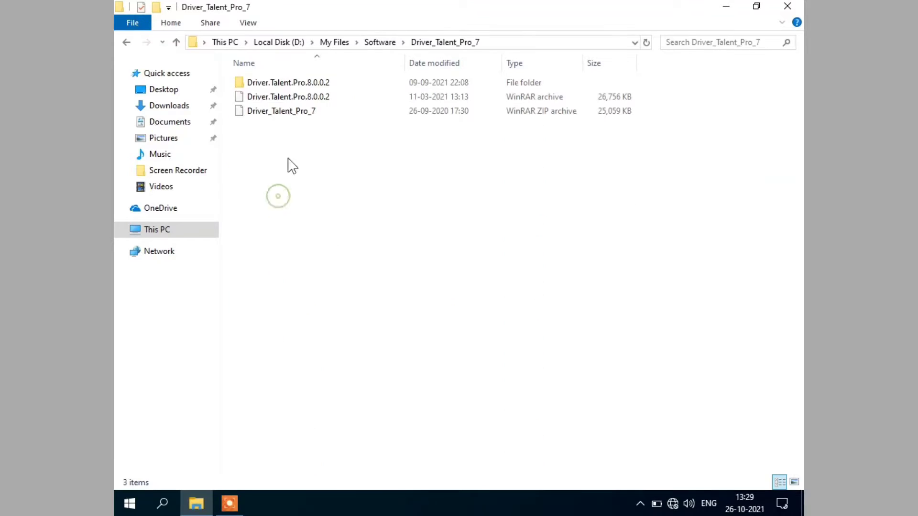
pyautogui.doubleClick(297, 83)
pyautogui.click(296, 84)
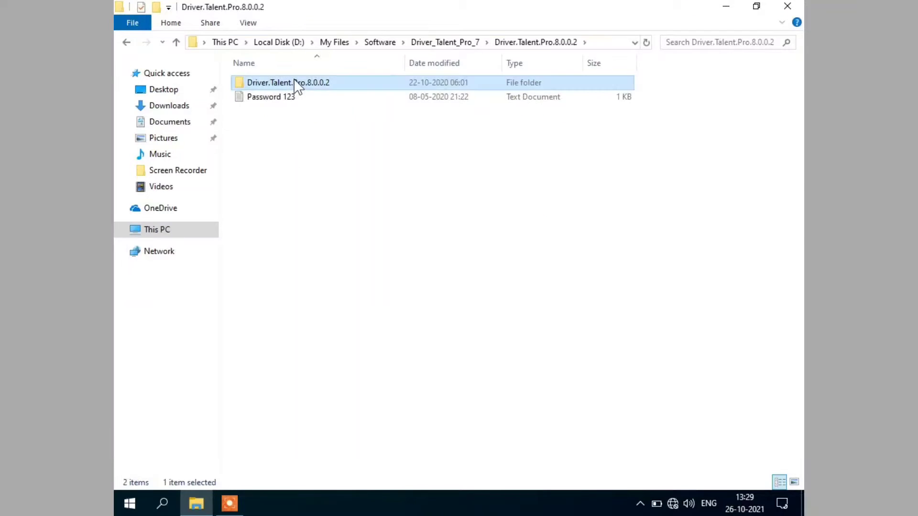
pyautogui.doubleClick(296, 85)
pyautogui.click(268, 106)
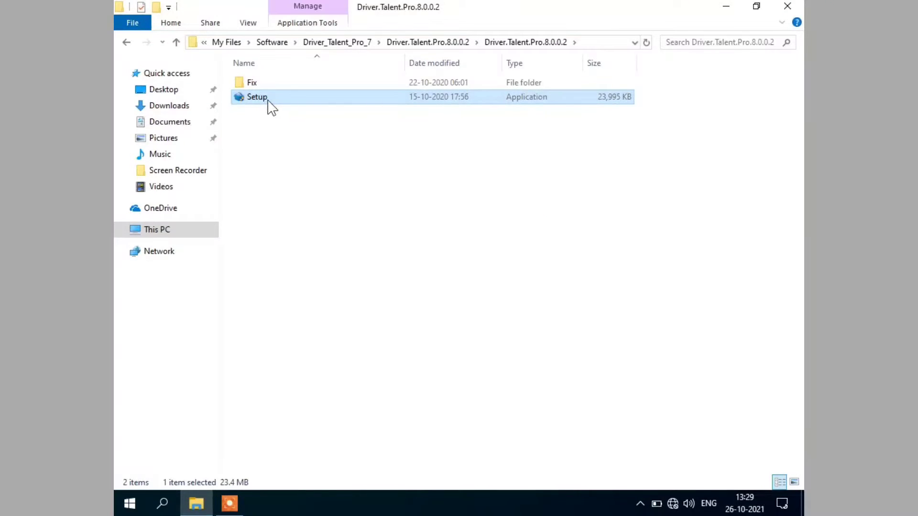
# Step: Run Setup and accept the license to install Driver Talent in English
pyautogui.rightClick(266, 99)
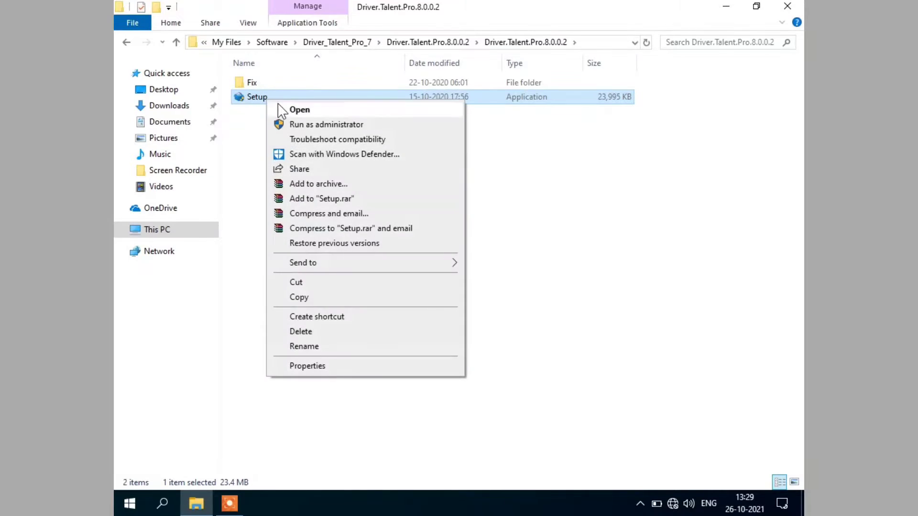
pyautogui.click(282, 110)
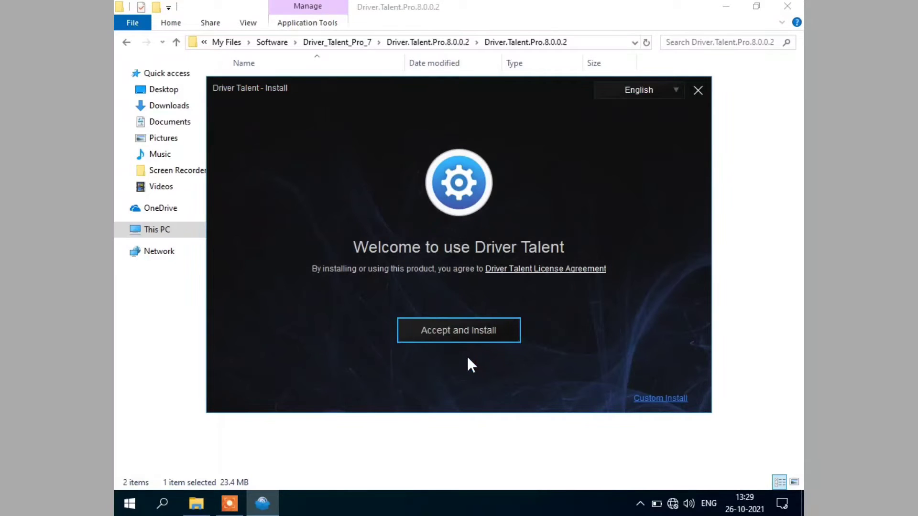
pyautogui.click(460, 344)
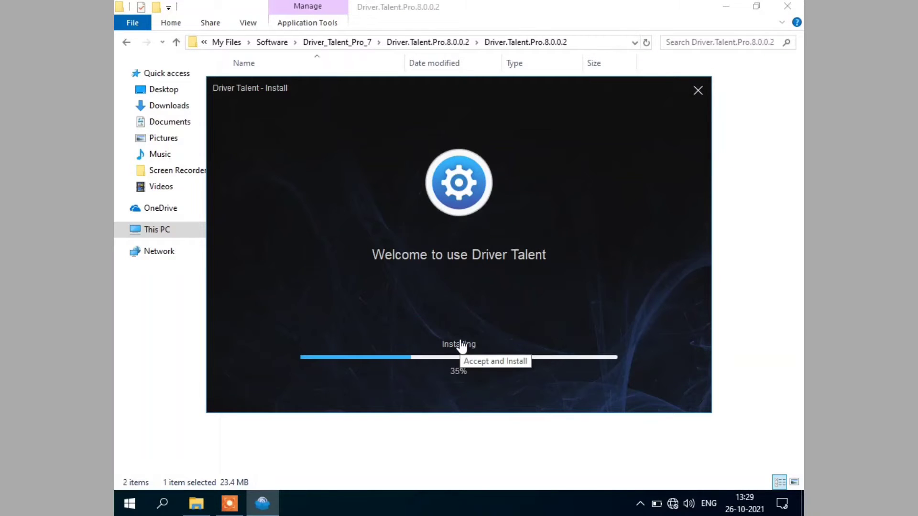
# Step: Snap the Driver.Talent.Pro.8.0.0.2 folder window to half the screen and bring the Driver Talent installer to the front
pyautogui.doubleClick(686, 10)
pyautogui.click(680, 244)
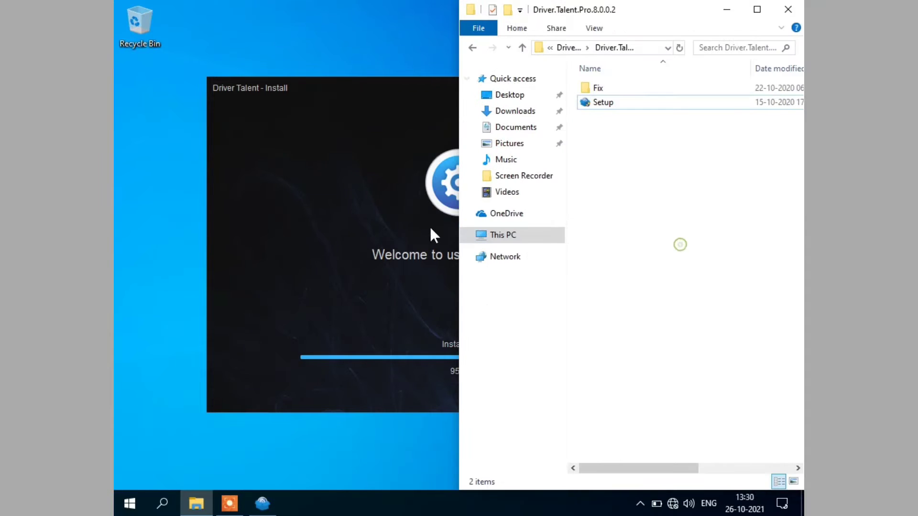
pyautogui.click(434, 236)
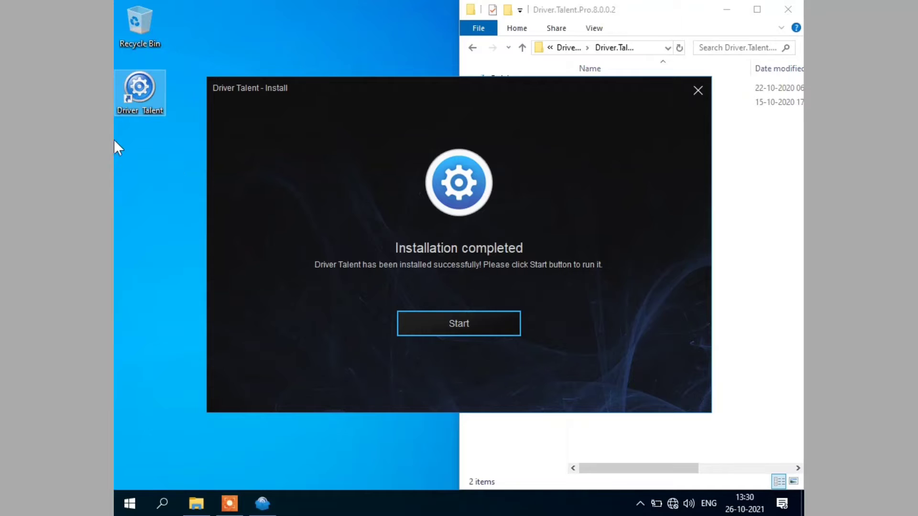
# Step: Open the Driver Talent shortcut's file location and place that window beside the Driver.Talent.Pro.8.0.0.2 folder window
pyautogui.rightClick(142, 96)
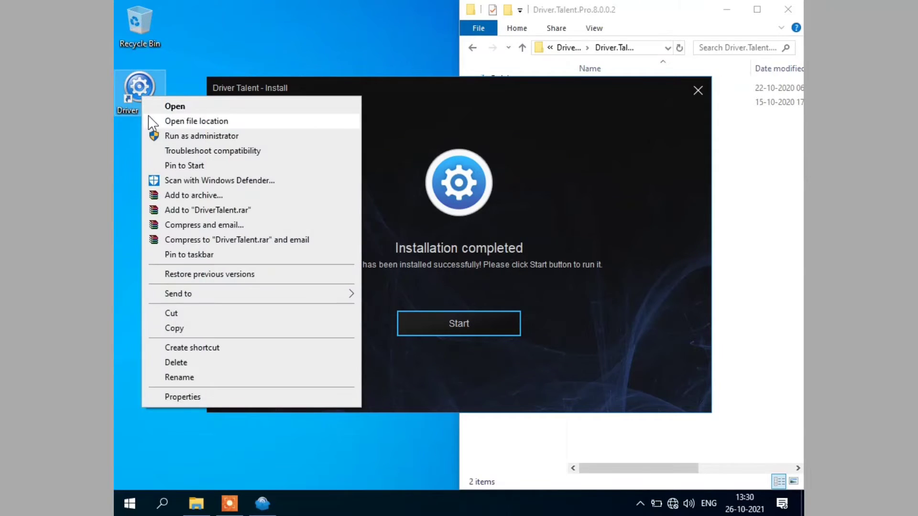
pyautogui.click(198, 121)
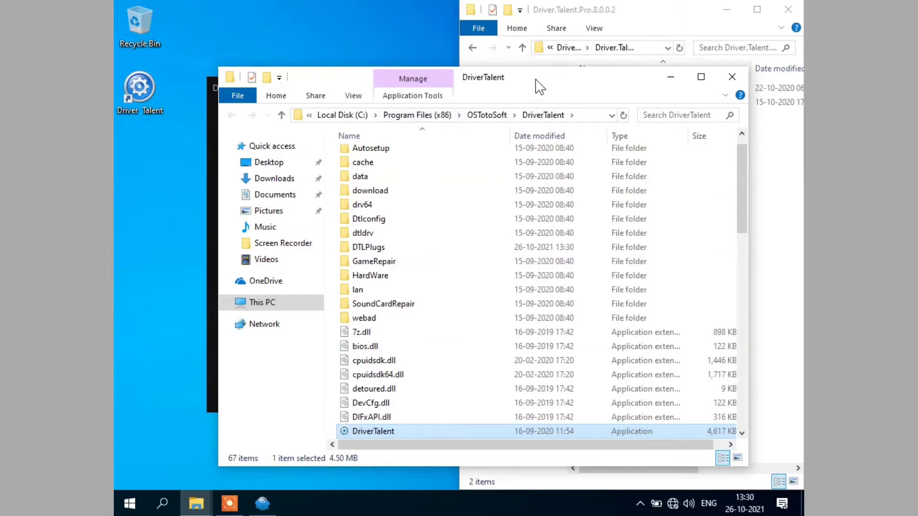
pyautogui.moveTo(539, 87); pyautogui.dragTo(115, 146)
pyautogui.click(774, 195)
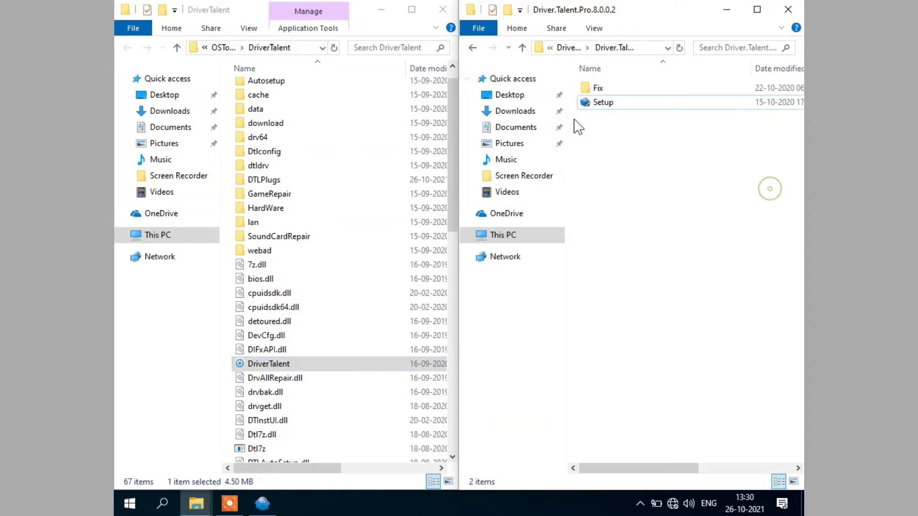
# Step: Copy the DriverTalent application file from the Fix folder
pyautogui.doubleClick(596, 88)
pyautogui.click(606, 93)
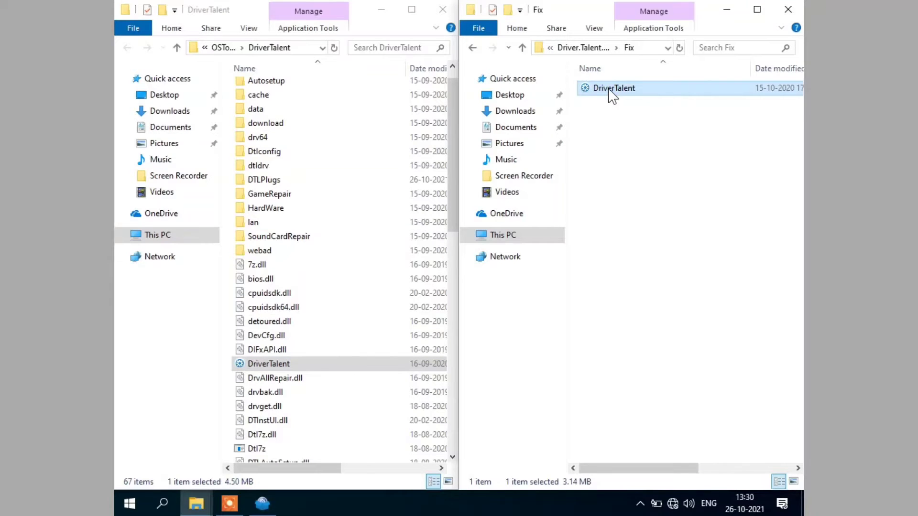
pyautogui.rightClick(608, 89)
pyautogui.click(623, 308)
pyautogui.rightClick(647, 95)
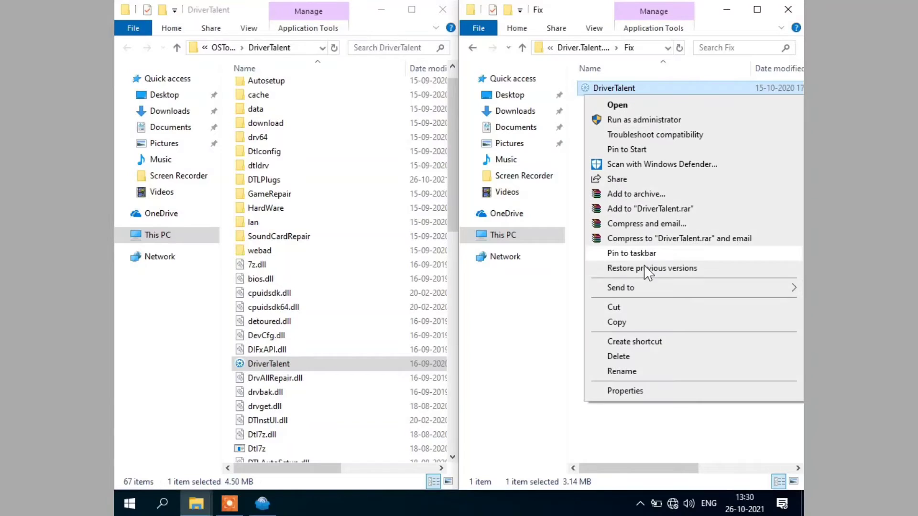
pyautogui.click(616, 322)
# Step: Paste the copied file into the DriverTalent installation folder, replacing the existing DriverTalent.exe, and close both folder windows
pyautogui.click(361, 12)
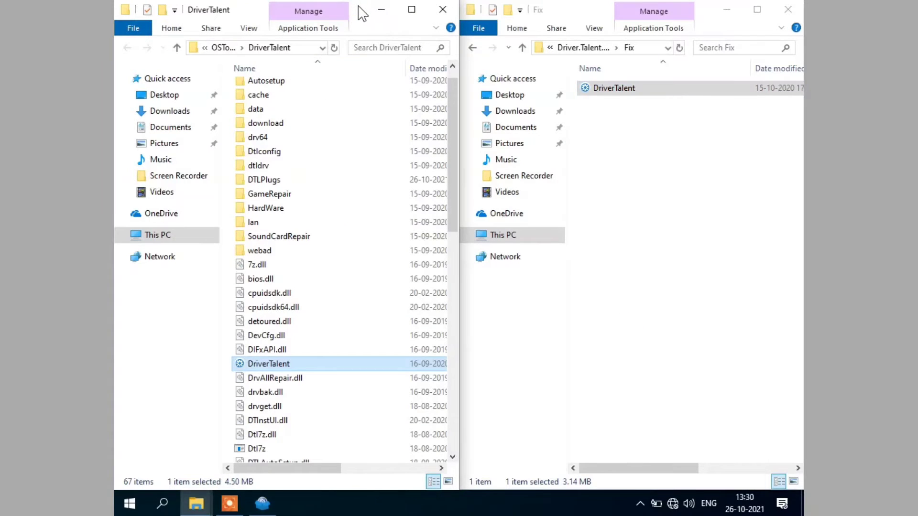
pyautogui.hotkey('ctrl', 'v')
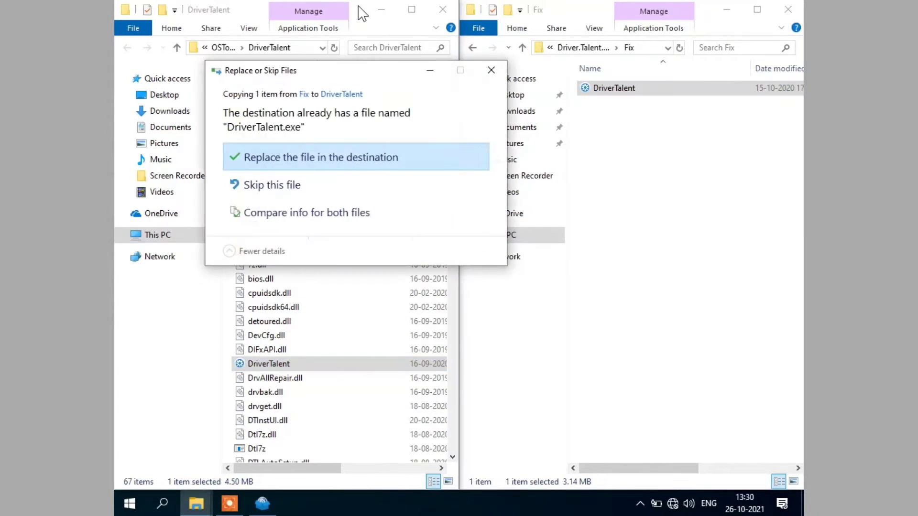
pyautogui.click(299, 165)
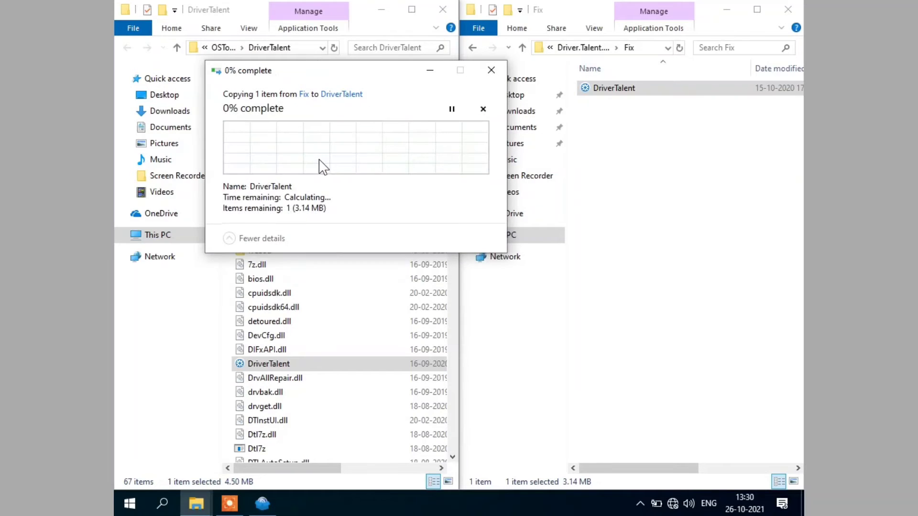
pyautogui.click(318, 160)
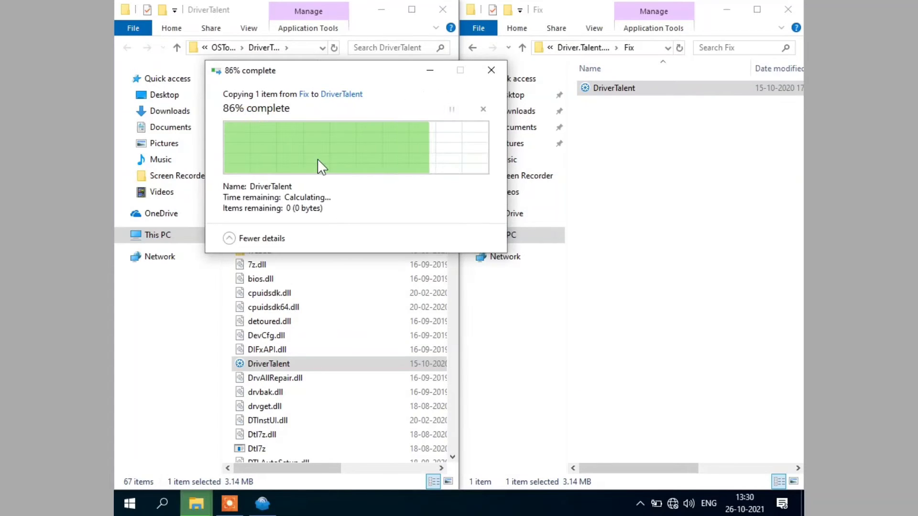
pyautogui.click(443, 9)
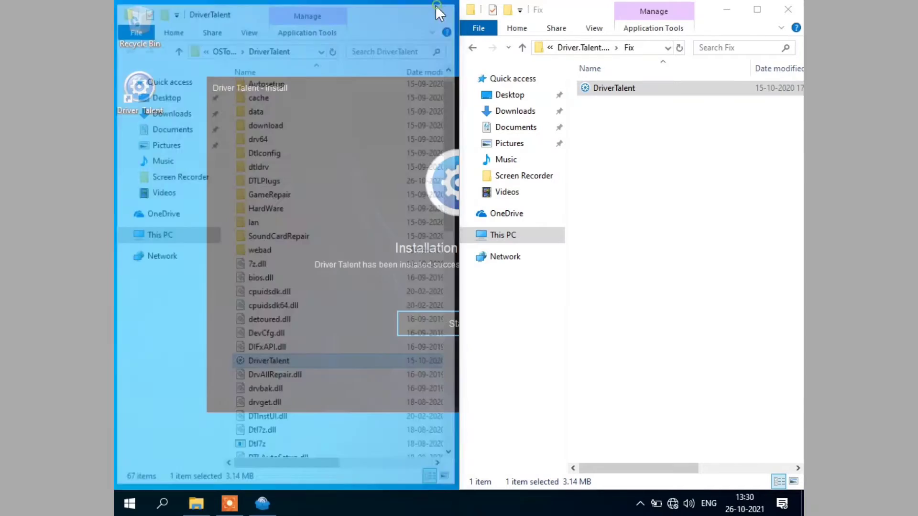
pyautogui.click(795, 10)
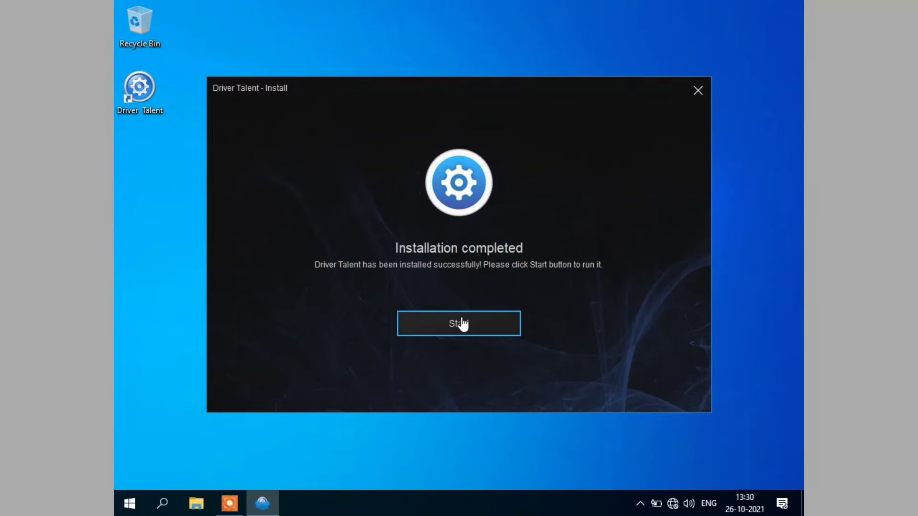
# Step: Turn off Real-time protection and Cloud-delivered protection in the Virus & threat protection settings of Windows Security, dismissing the cloud protection warning
pyautogui.click(641, 505)
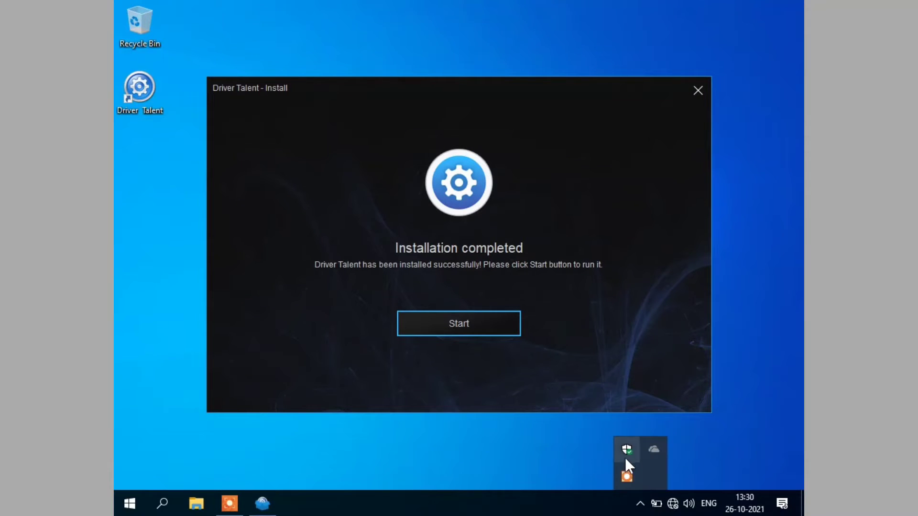
pyautogui.click(626, 456)
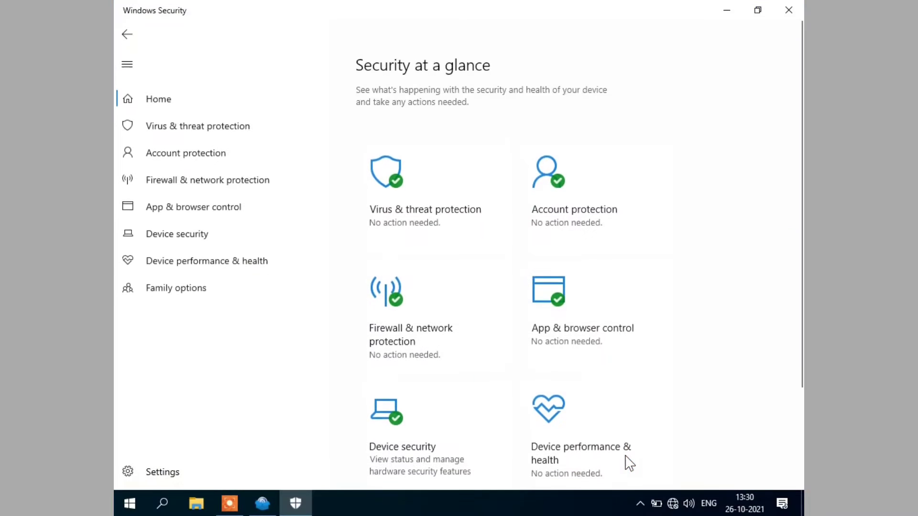
pyautogui.click(425, 195)
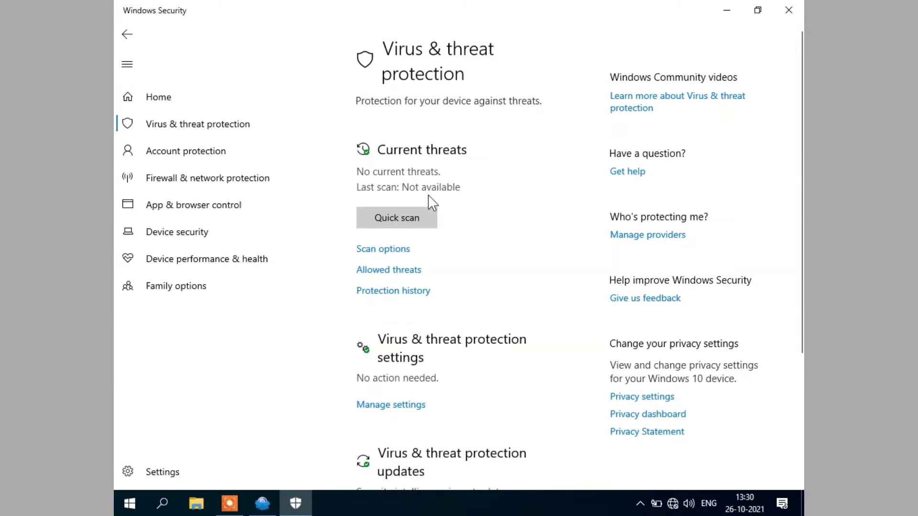
pyautogui.click(402, 405)
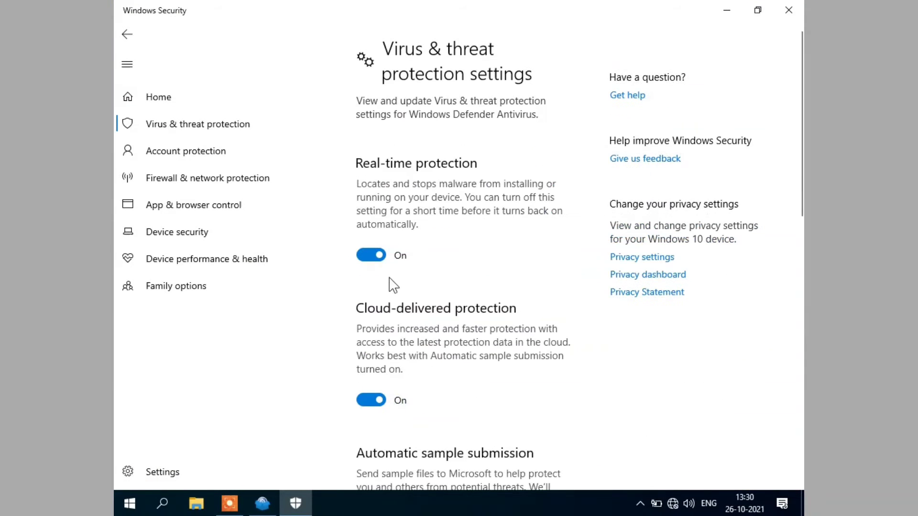
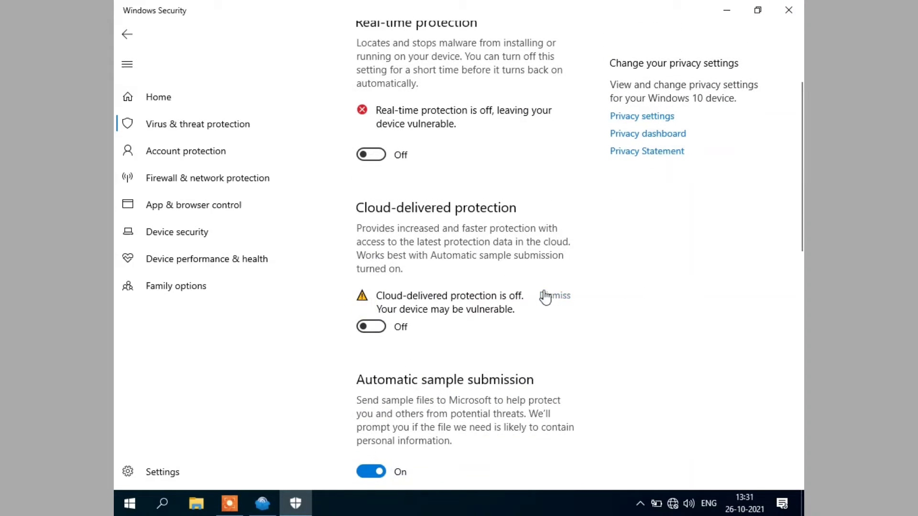
pyautogui.click(545, 296)
# Step: Turn off Automatic sample submission, dismiss its warning and minimize Windows Security
pyautogui.scroll(-3, 479, 302)
pyautogui.click(385, 303)
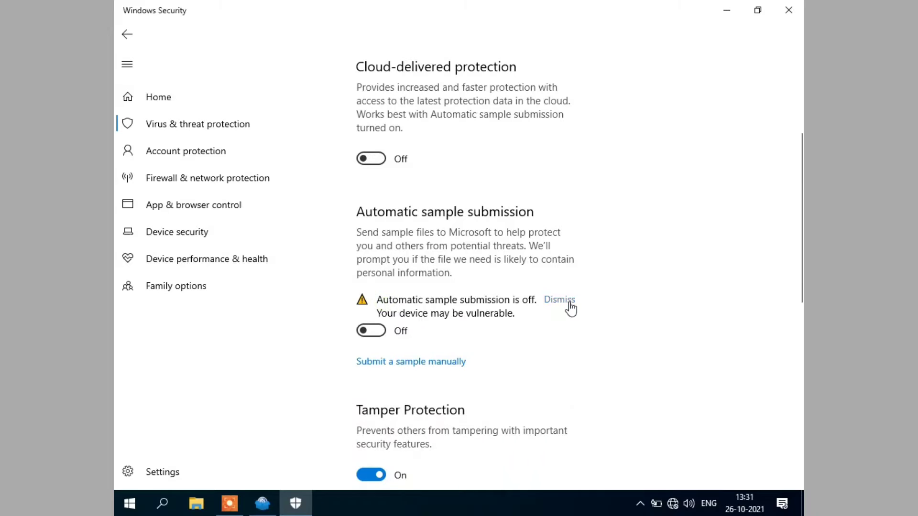
pyautogui.click(571, 307)
pyautogui.scroll(5, 579, 322)
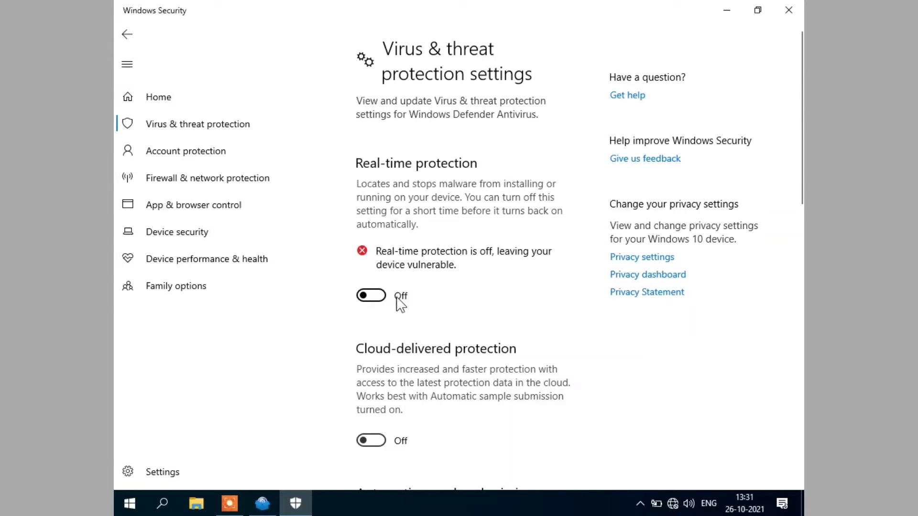
pyautogui.click(728, 11)
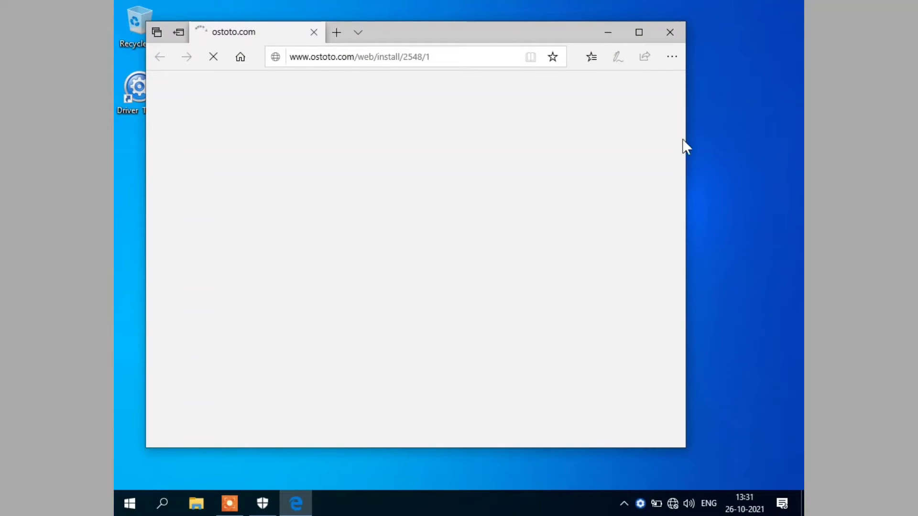
# Step: Close the ostoto.com browser window and scan the PC's drivers with Driver Talent
pyautogui.click(669, 32)
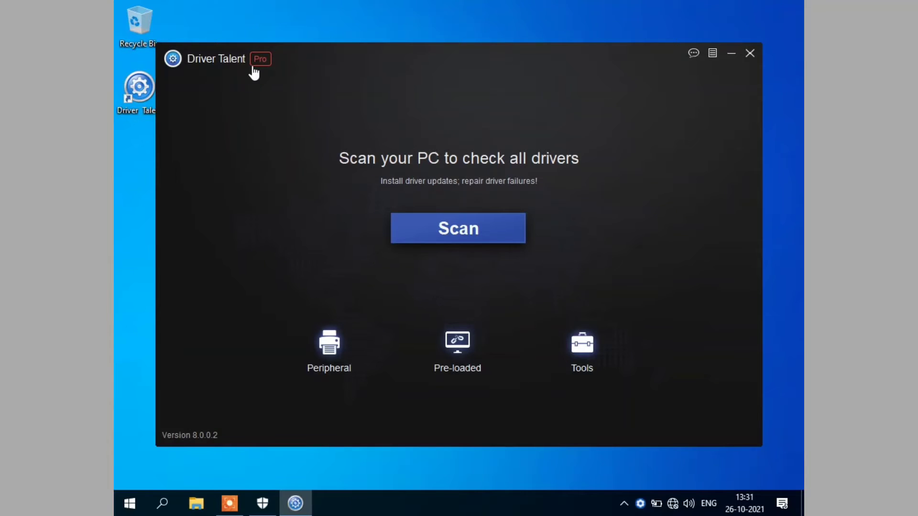
pyautogui.click(452, 233)
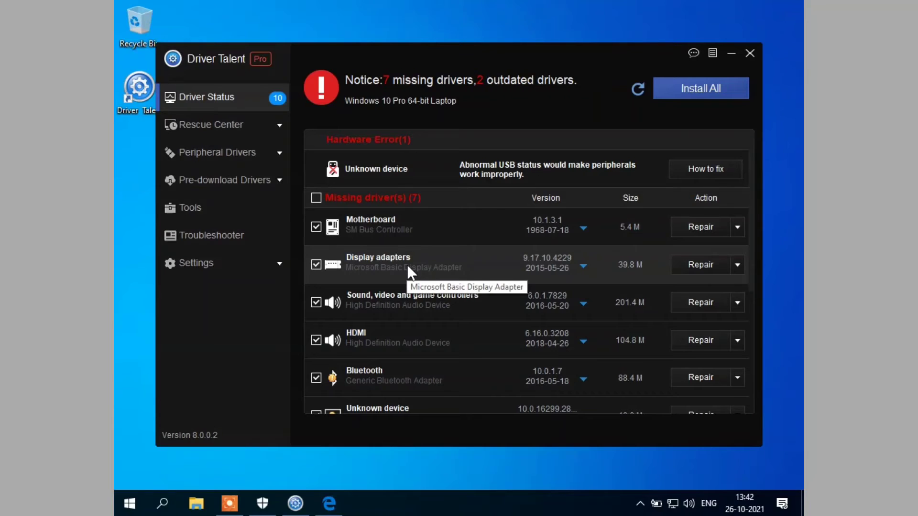
pyautogui.scroll(-1, 469, 281)
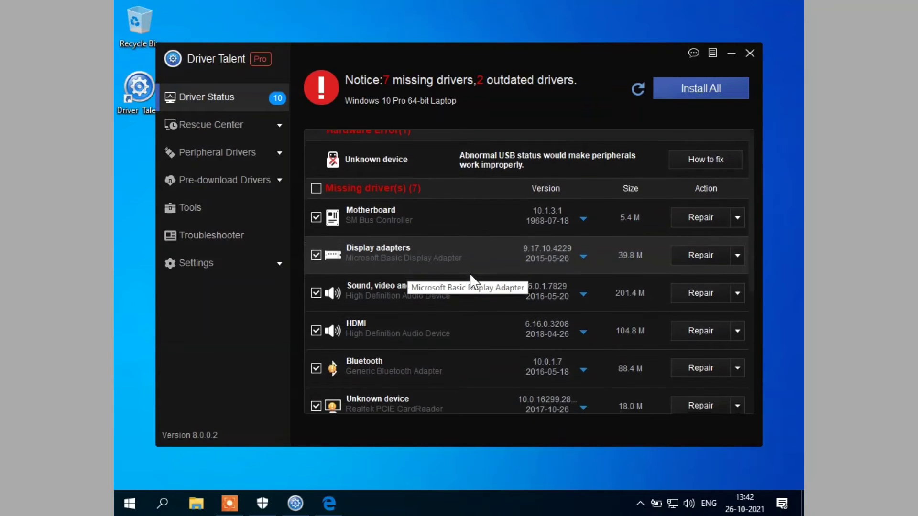
# Step: Start repairing the missing Motherboard, Display adapters, Sound, video and game controllers, and HDMI drivers
pyautogui.scroll(-1, 480, 288)
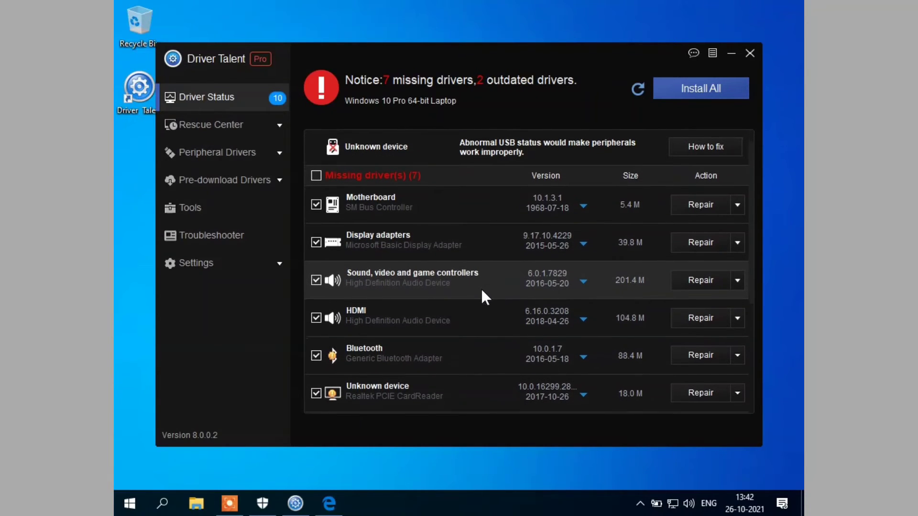
pyautogui.scroll(-1, 383, 351)
pyautogui.scroll(-4, 384, 352)
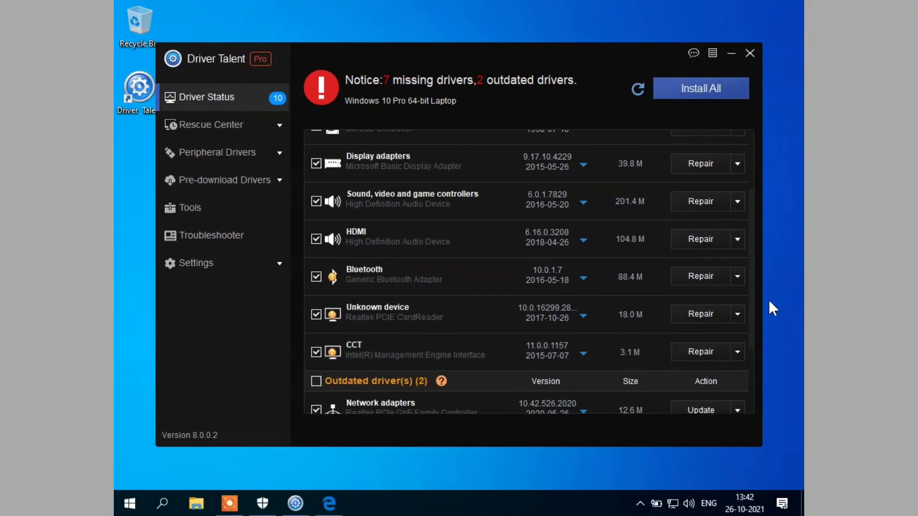
pyautogui.scroll(2, 631, 260)
pyautogui.scroll(5, 632, 259)
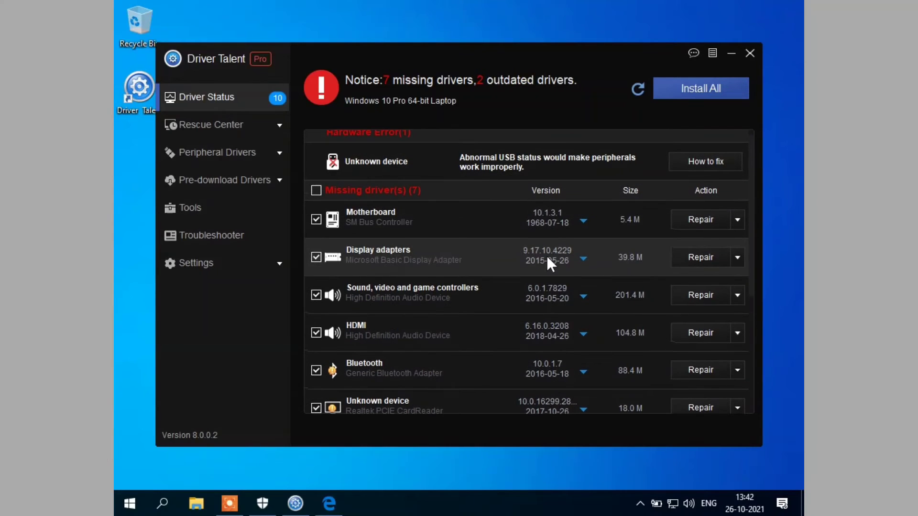
pyautogui.click(709, 220)
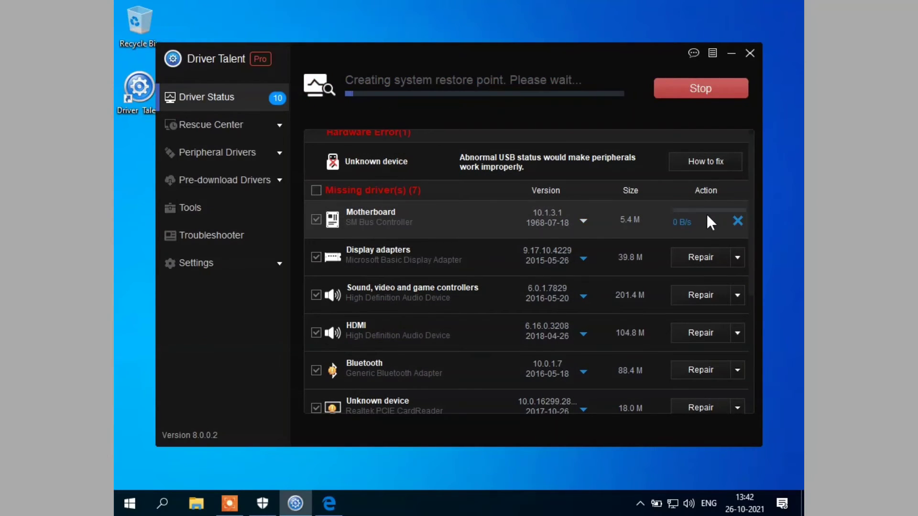
pyautogui.click(697, 258)
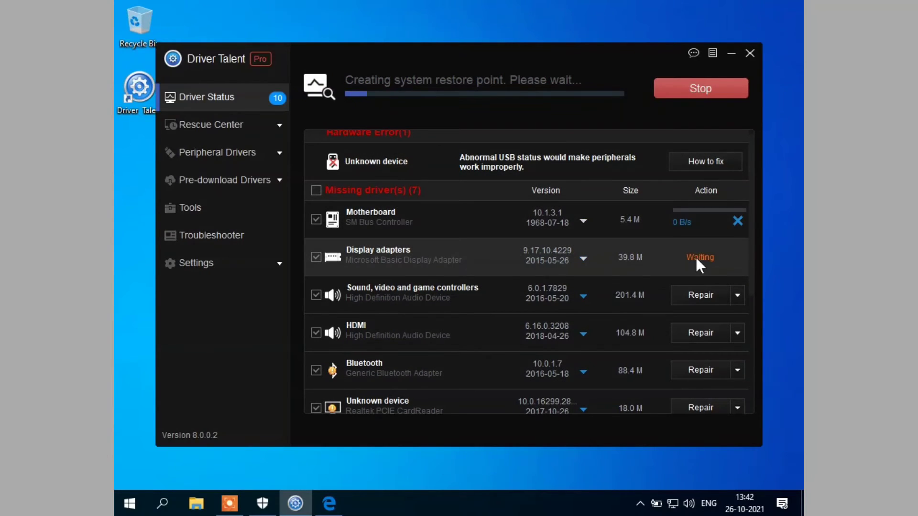
pyautogui.click(696, 296)
pyautogui.click(701, 333)
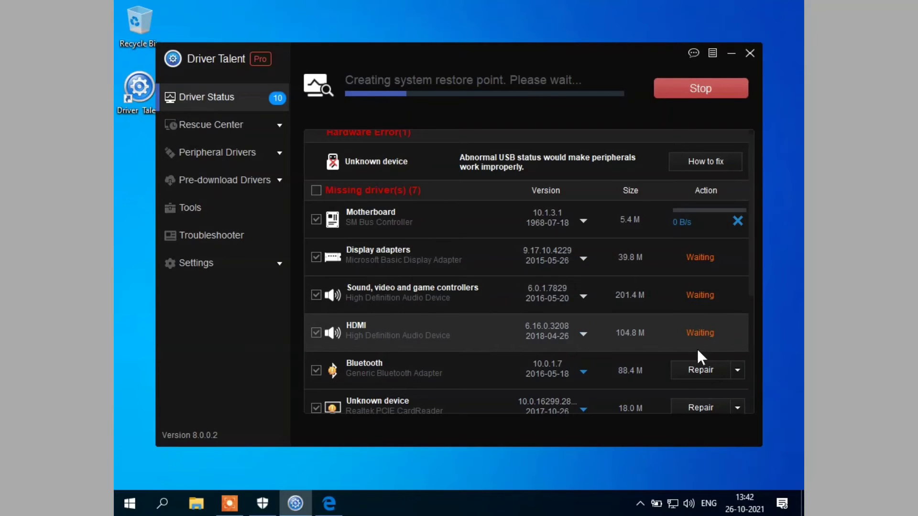
# Step: Queue the missing Bluetooth, Realtek PCIE CardReader and CCT drivers for repair as well
pyautogui.scroll(-1, 616, 346)
pyautogui.scroll(-1, 645, 363)
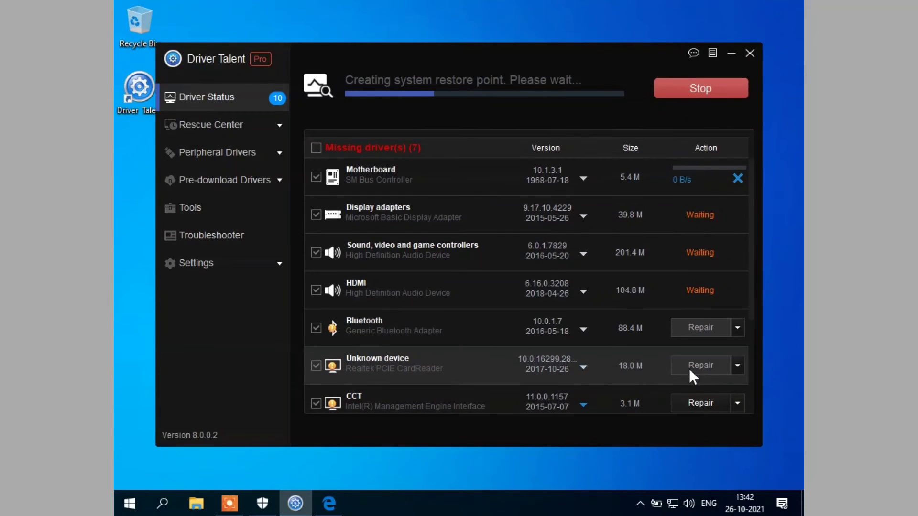
pyautogui.scroll(-3, 625, 354)
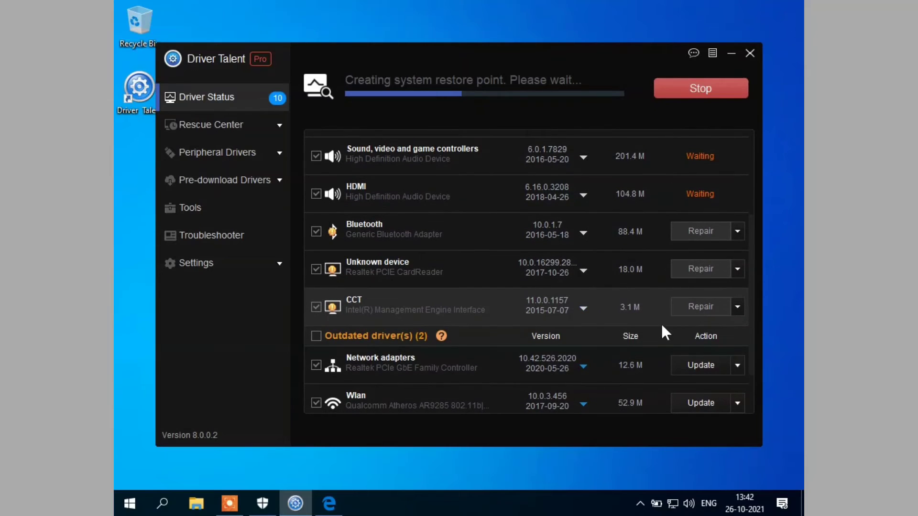
pyautogui.scroll(2, 631, 368)
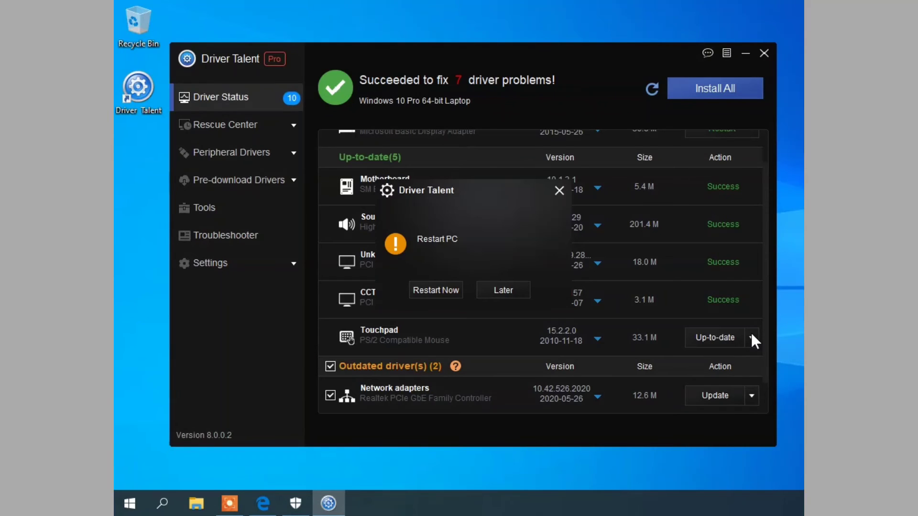
pyautogui.click(230, 503)
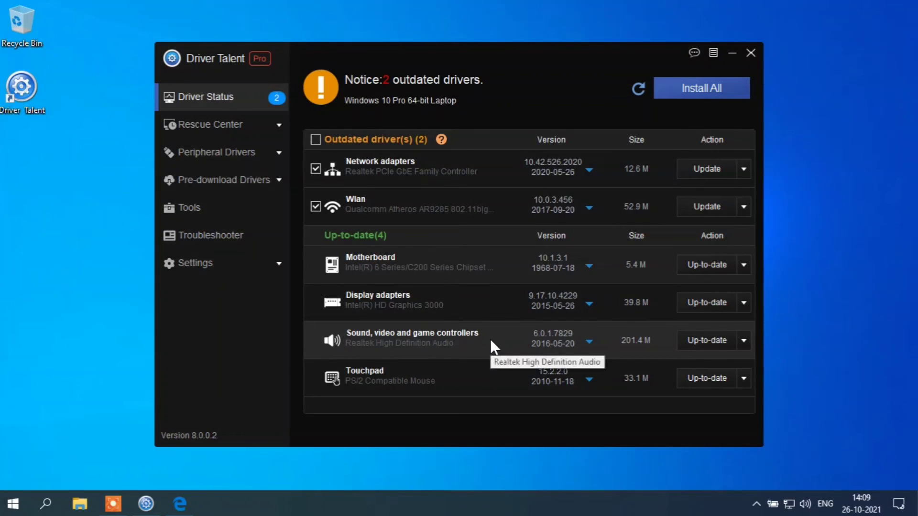
# Step: Look at the Tools page, return to Driver Status and close Driver Talent
pyautogui.click(255, 204)
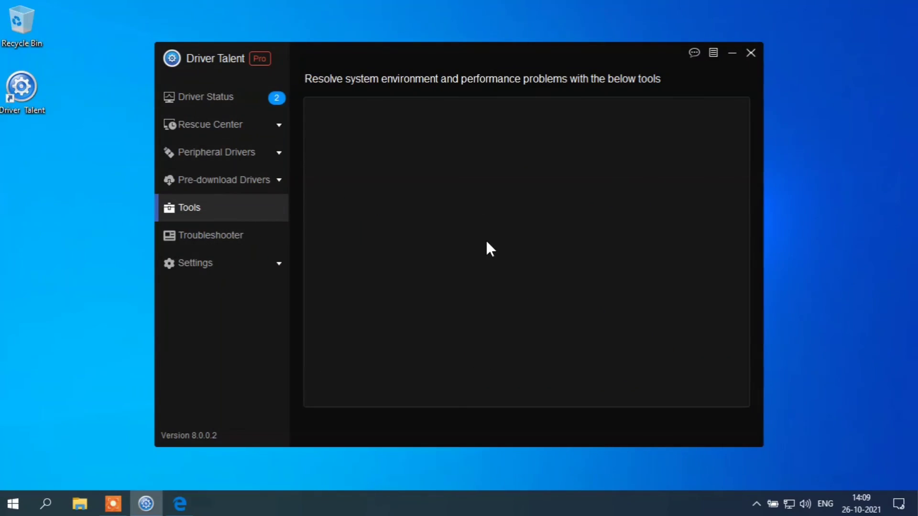
pyautogui.click(206, 96)
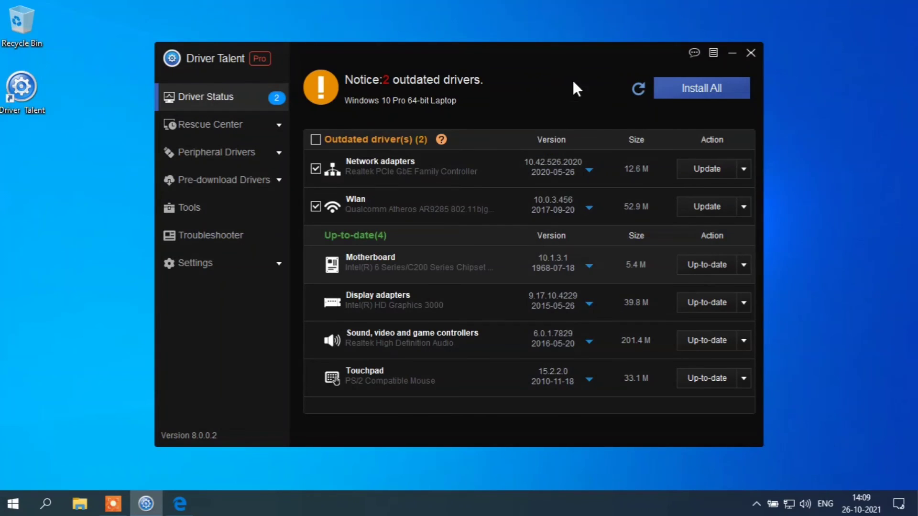
pyautogui.click(754, 55)
# Step: Switch to File Explorer and choose a command from the options for This PC
pyautogui.click(87, 503)
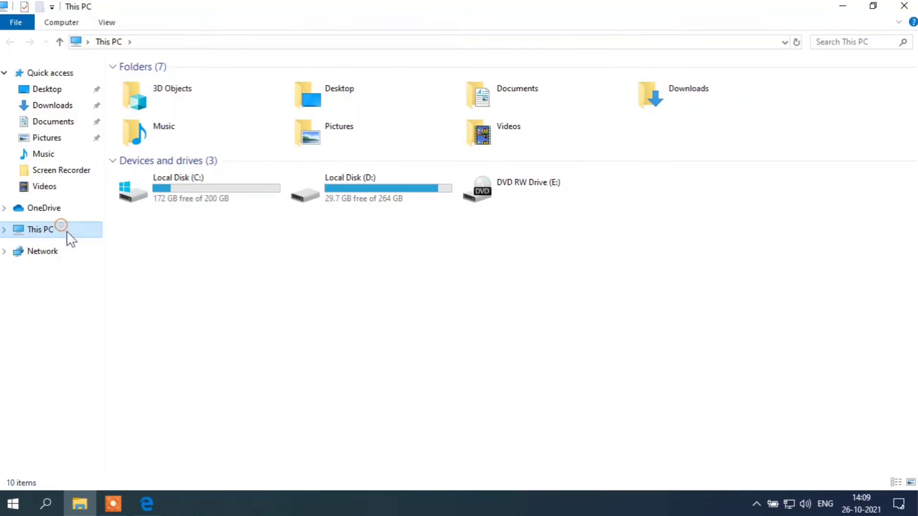
pyautogui.rightClick(68, 232)
pyautogui.click(97, 255)
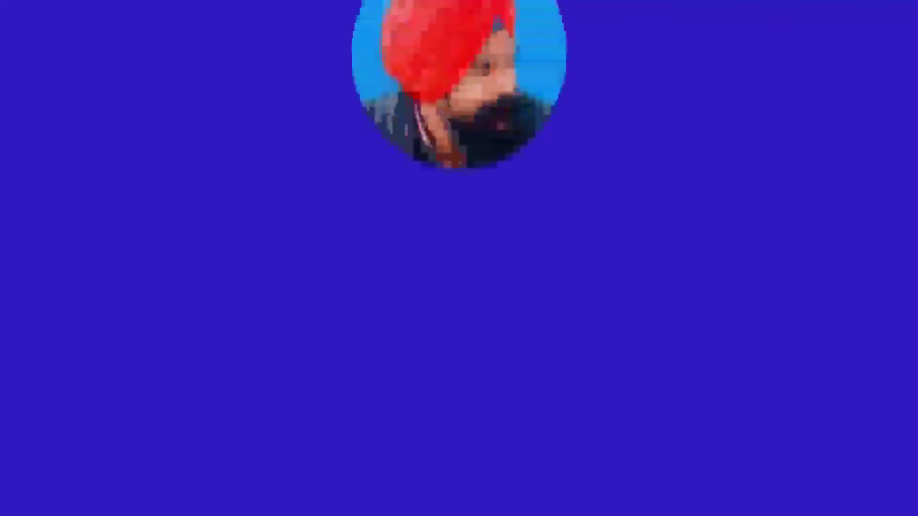